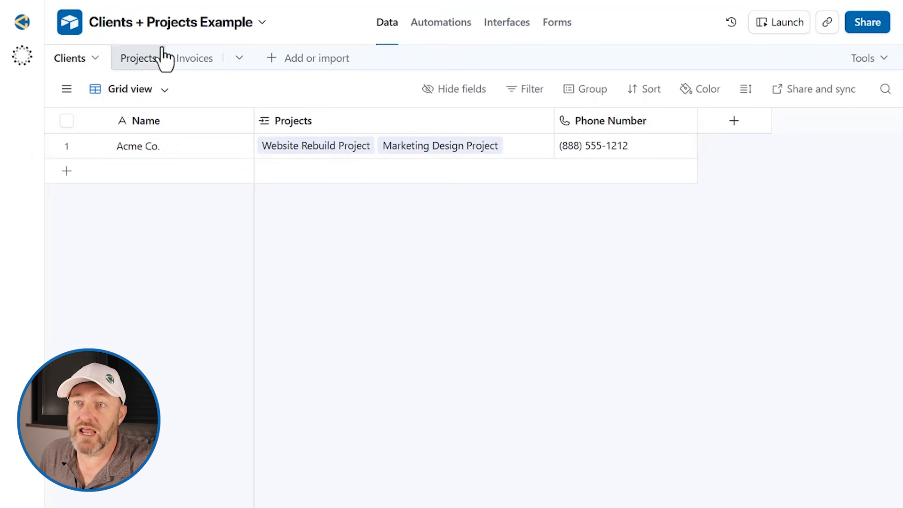
# Step: Review the Projects, Invoices and Clients tables and the two project records to see how they are linked
pyautogui.click(149, 57)
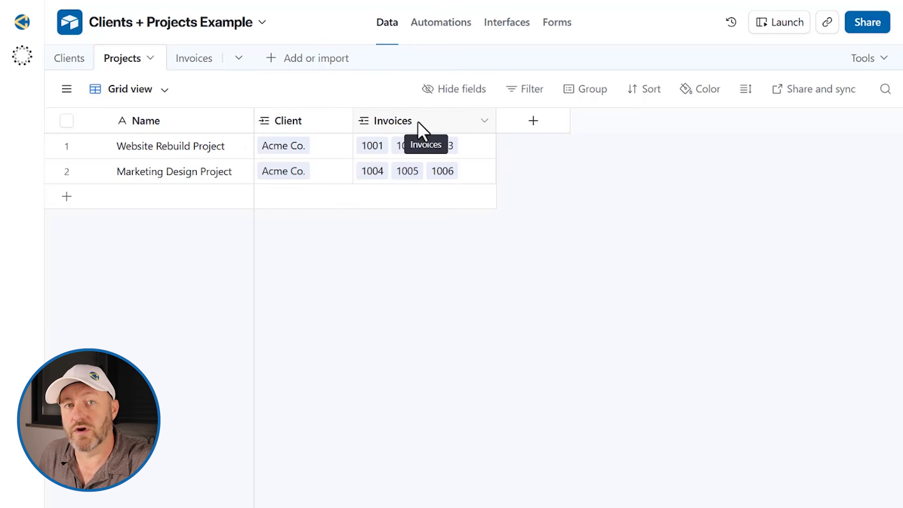
pyautogui.click(193, 58)
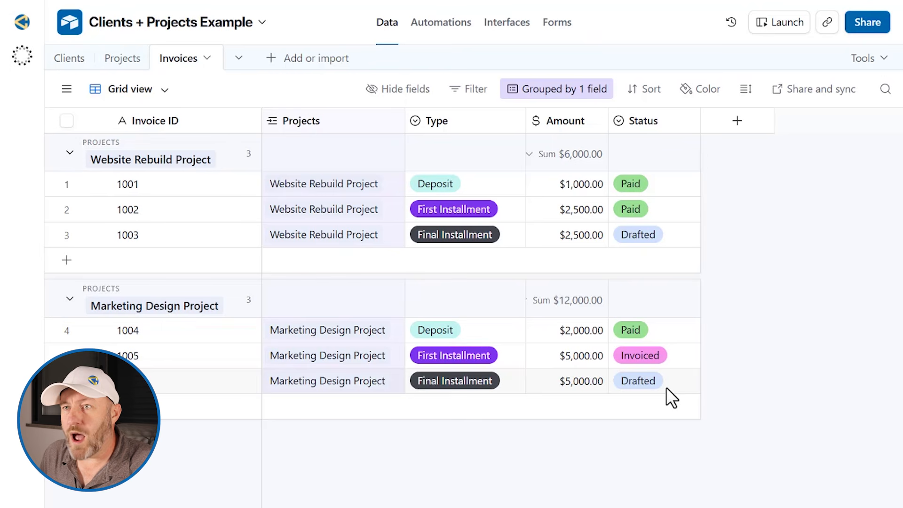
pyautogui.click(69, 59)
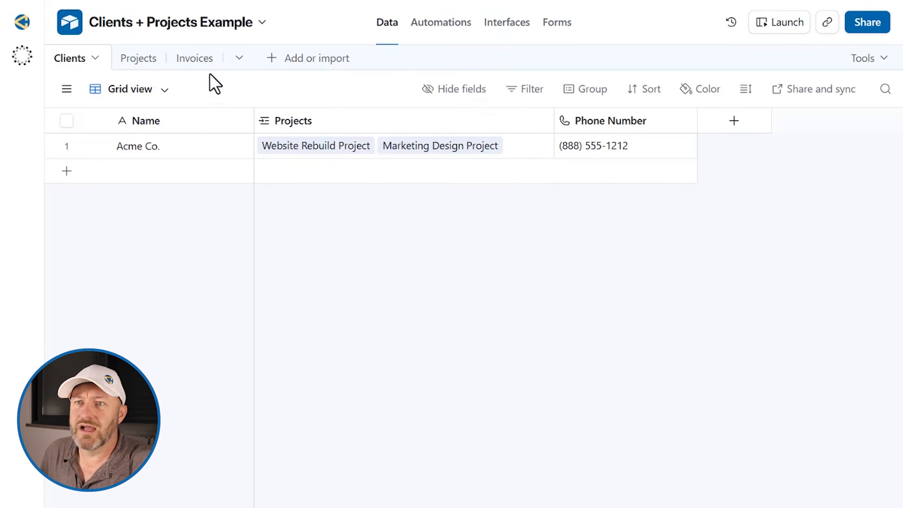
pyautogui.click(136, 59)
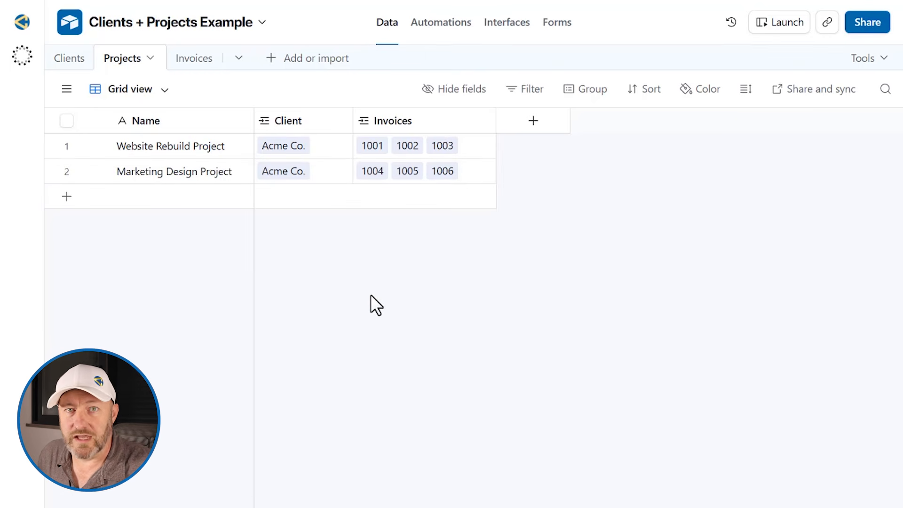
pyautogui.click(176, 147)
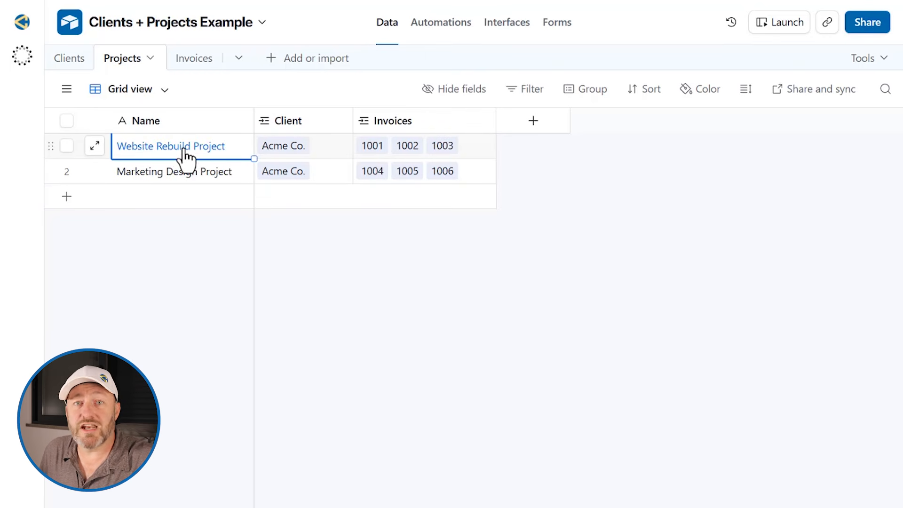
pyautogui.click(190, 171)
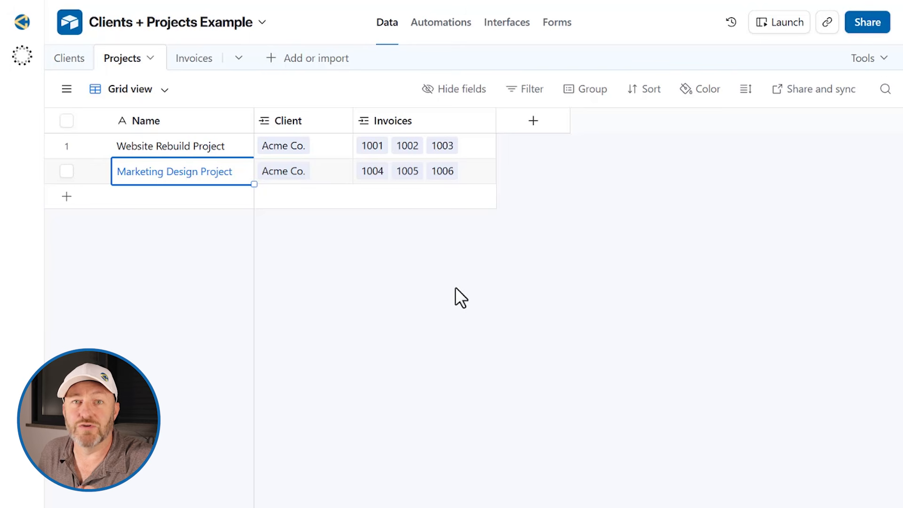
# Step: Start a new Lookup field in the Projects table and name it Client Phone Number
pyautogui.click(533, 123)
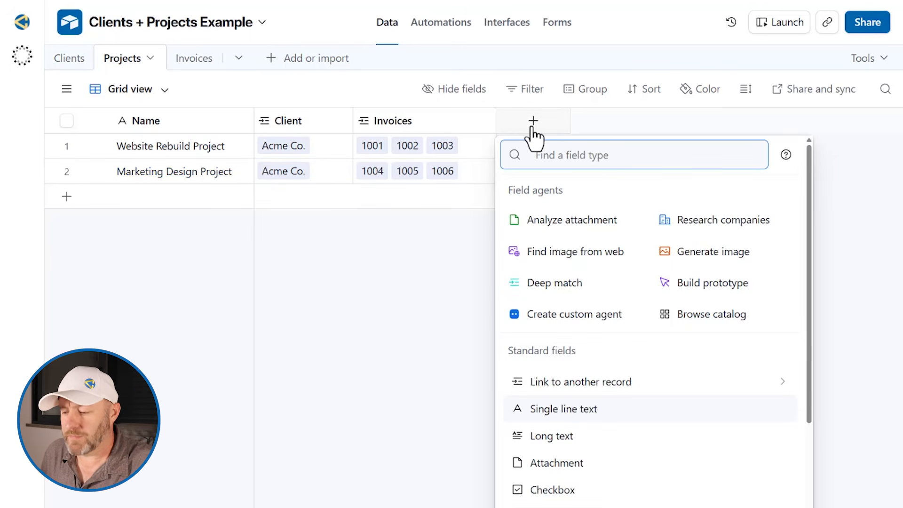
pyautogui.write('loo')
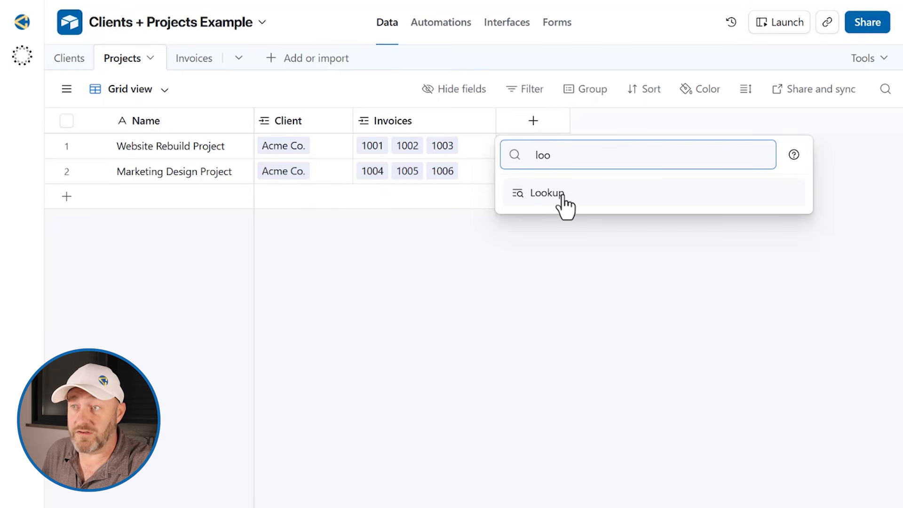
pyautogui.click(563, 204)
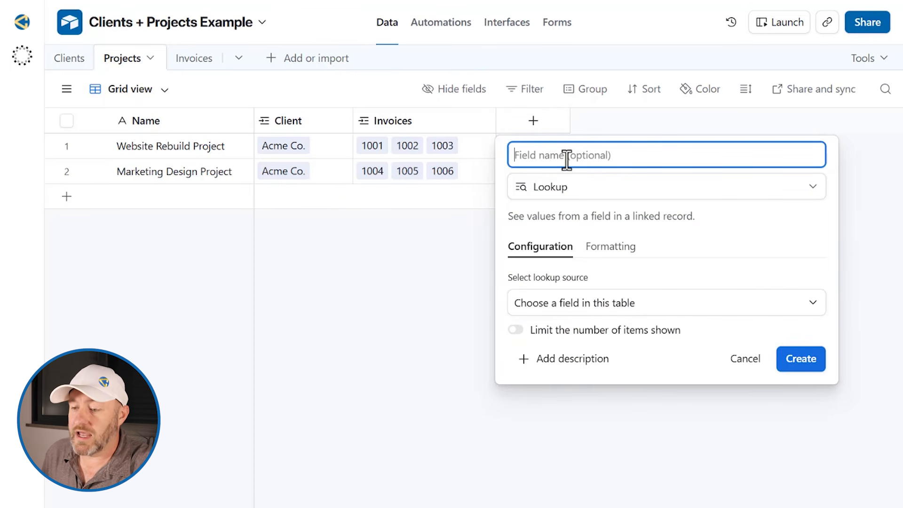
pyautogui.write('Client ')
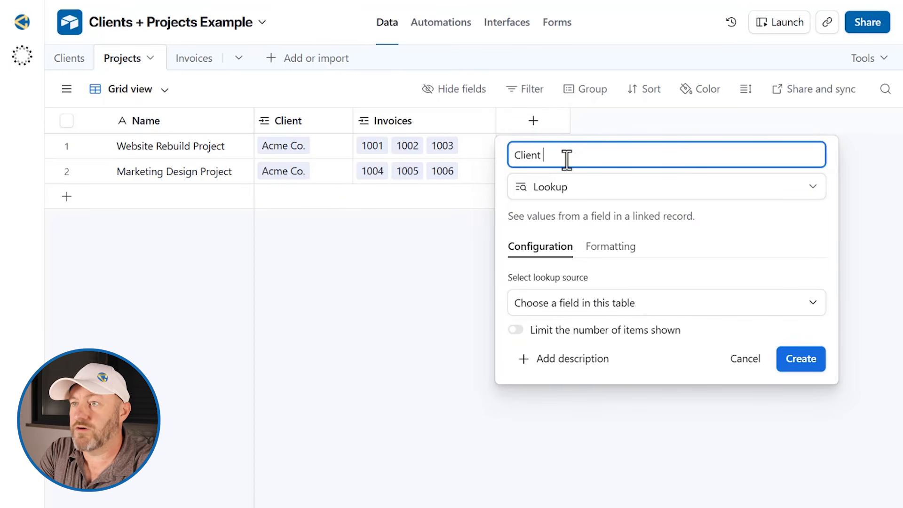
pyautogui.write('Phone Number')
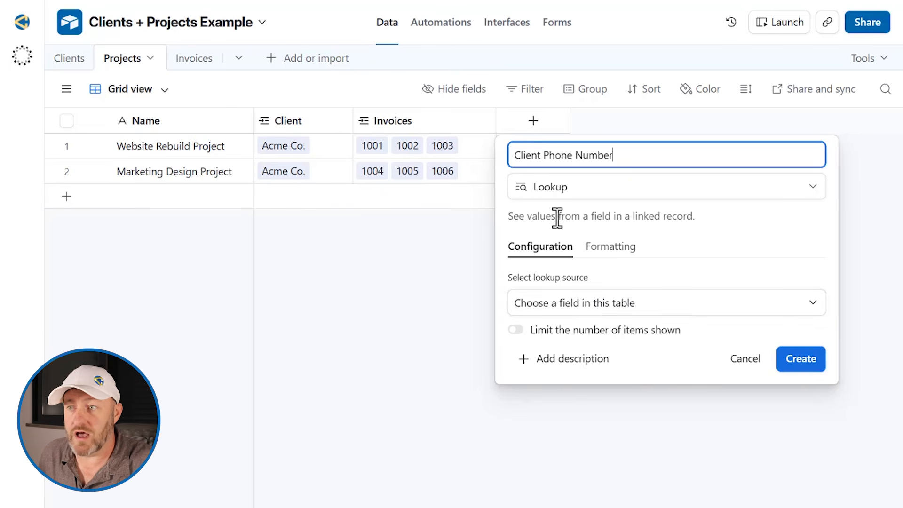
# Step: Set the lookup source to Client with Phone Number as the field to look up, and create the field
pyautogui.click(593, 310)
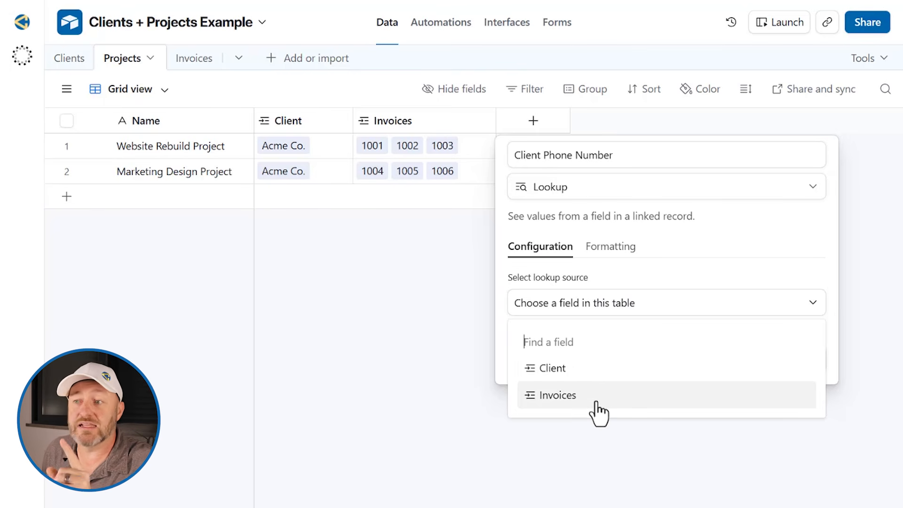
pyautogui.click(596, 371)
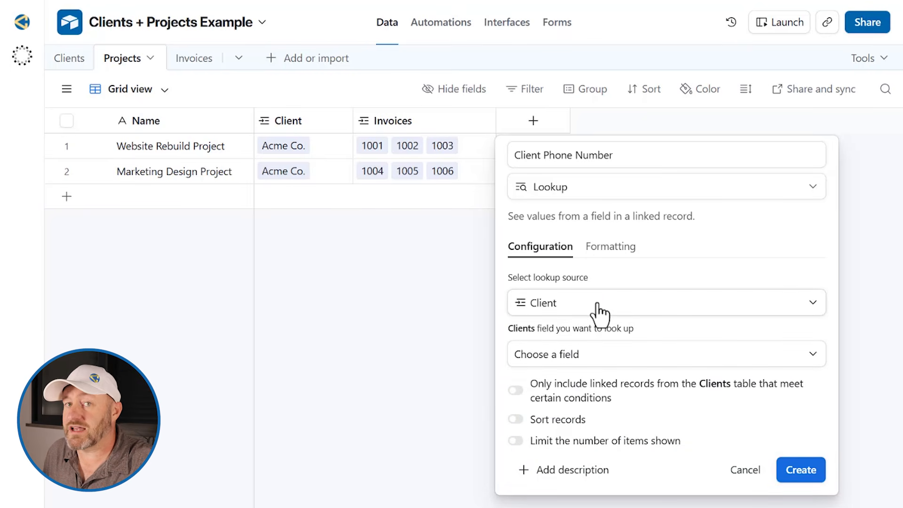
pyautogui.click(617, 357)
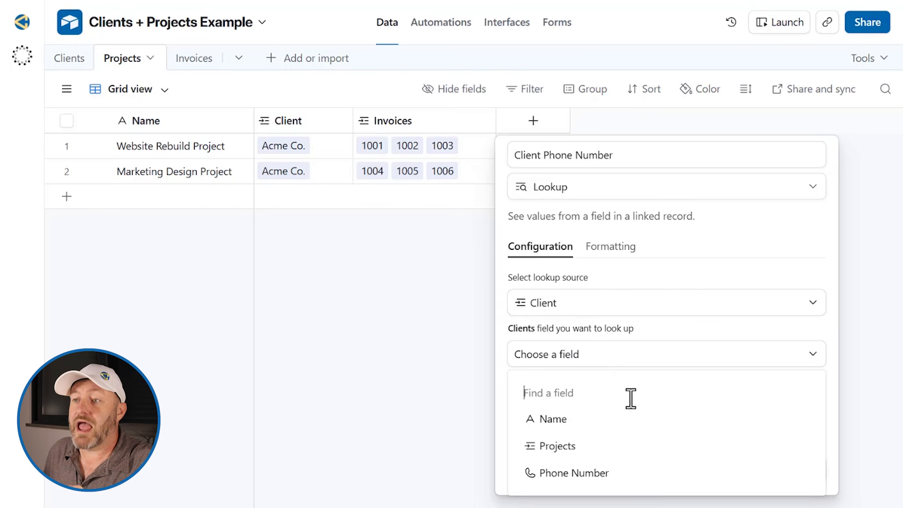
pyautogui.click(611, 476)
pyautogui.click(591, 366)
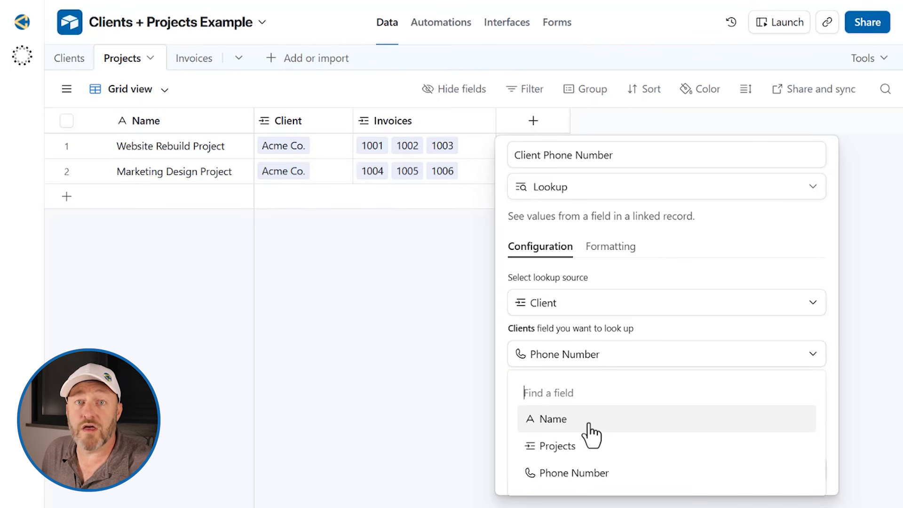
pyautogui.click(600, 474)
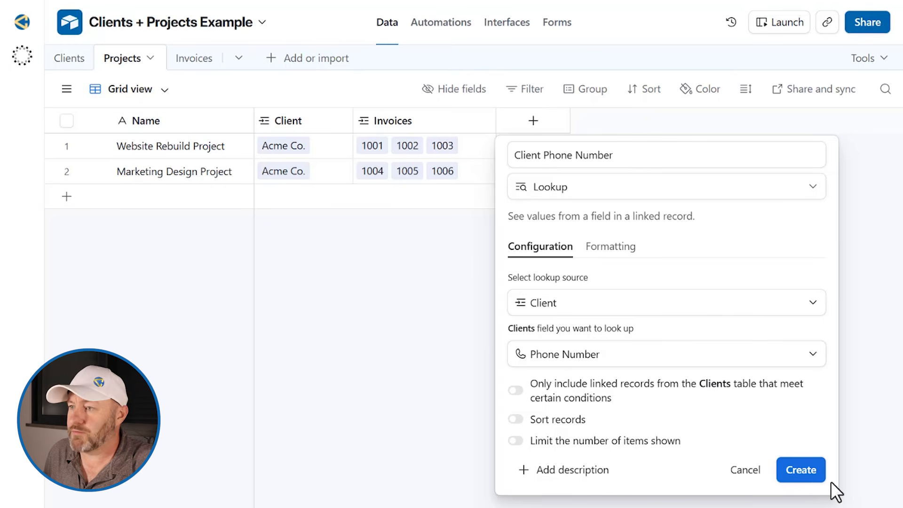
pyautogui.click(801, 472)
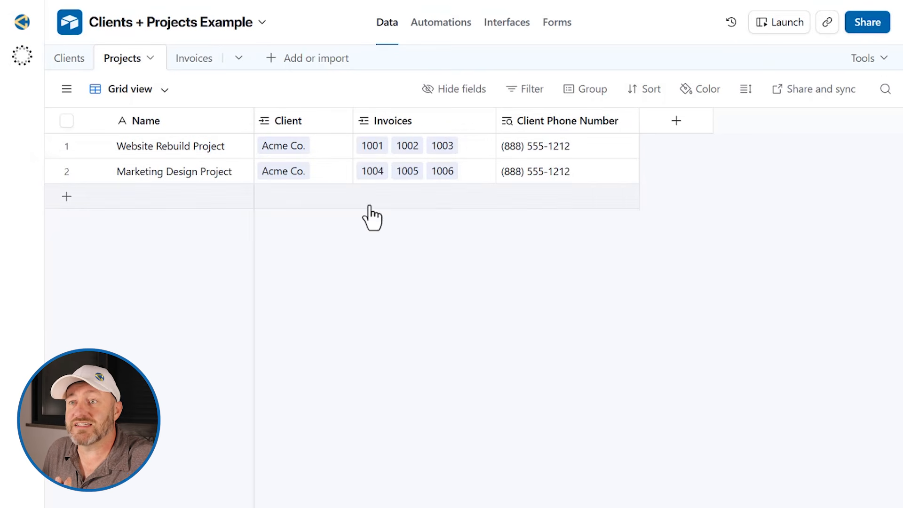
# Step: Compare the client's phone number in the Clients and Projects tables, and examine the invoice amounts in the Invoices table
pyautogui.click(70, 59)
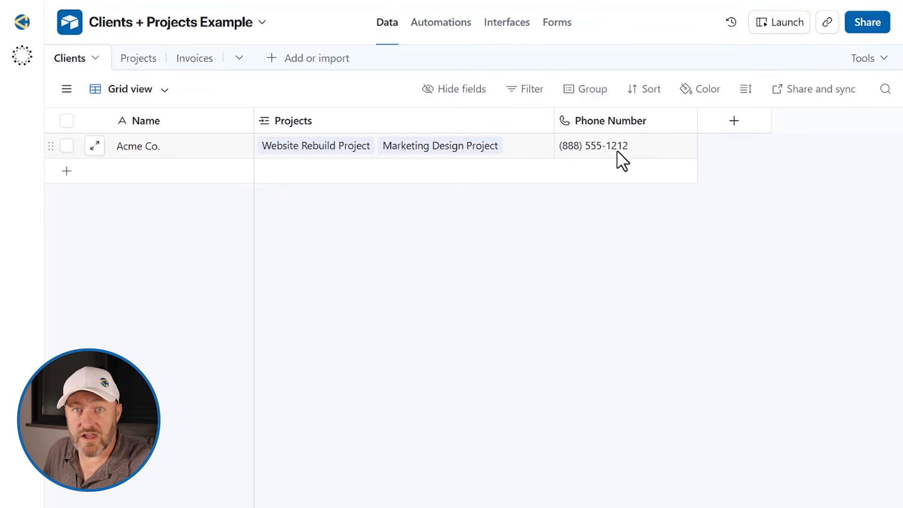
pyautogui.click(141, 60)
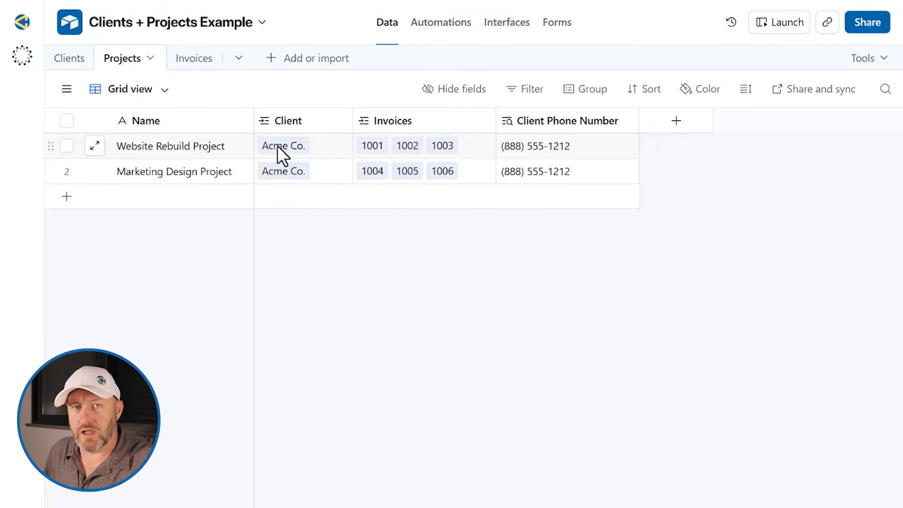
pyautogui.click(574, 146)
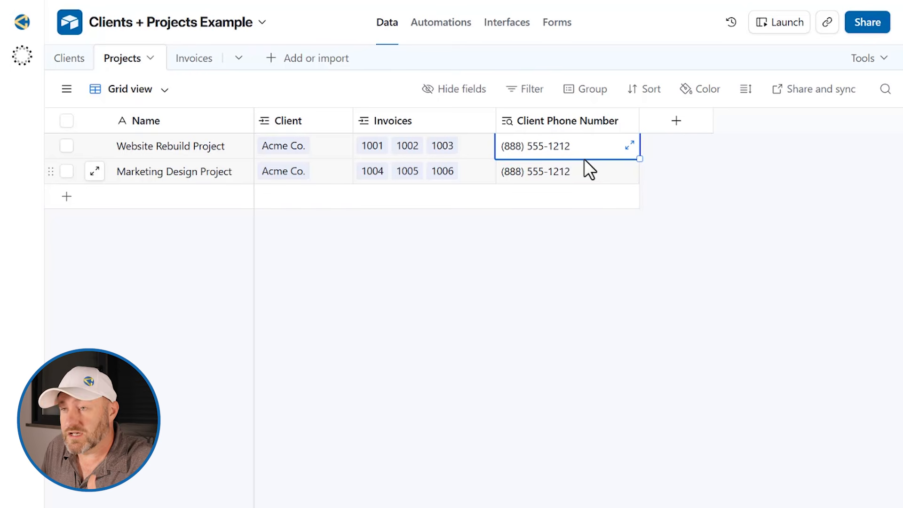
pyautogui.click(185, 70)
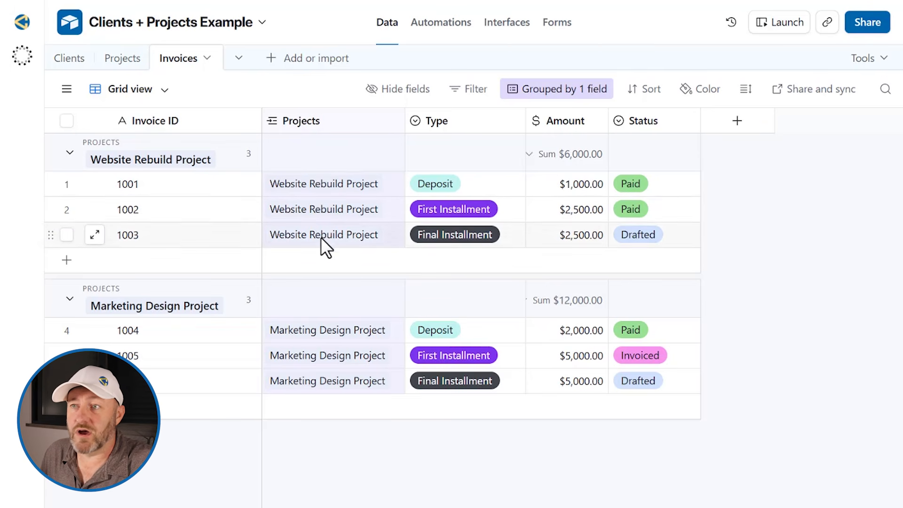
pyautogui.click(571, 184)
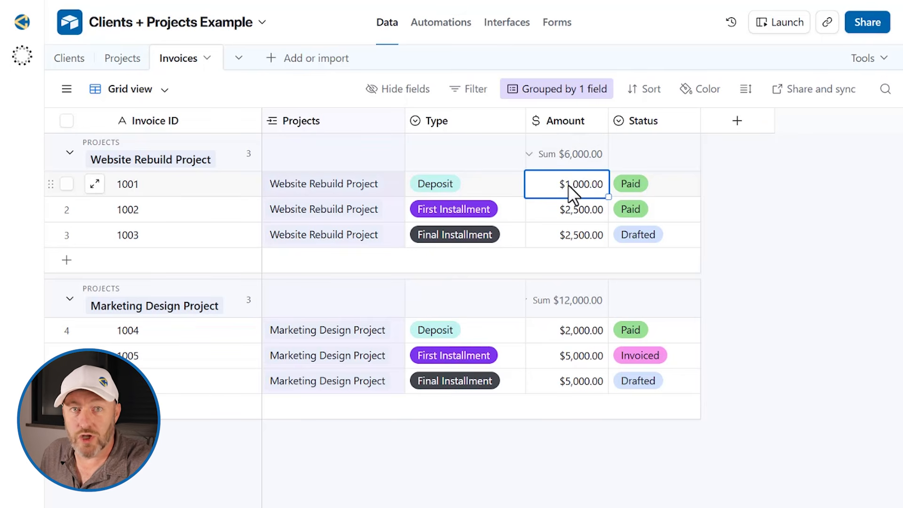
# Step: Add an unnamed Lookup field to the Projects table for Amount from the linked Invoices, and widen its column to fit
pyautogui.click(118, 60)
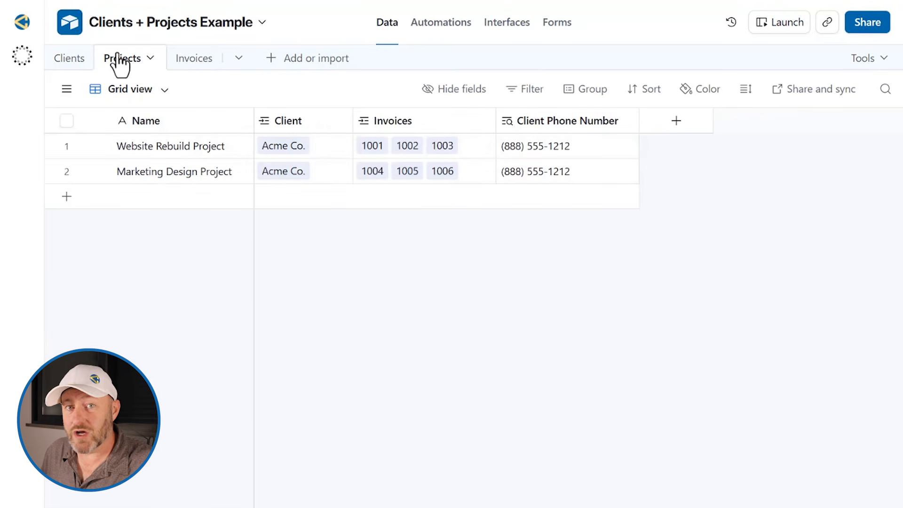
pyautogui.click(676, 127)
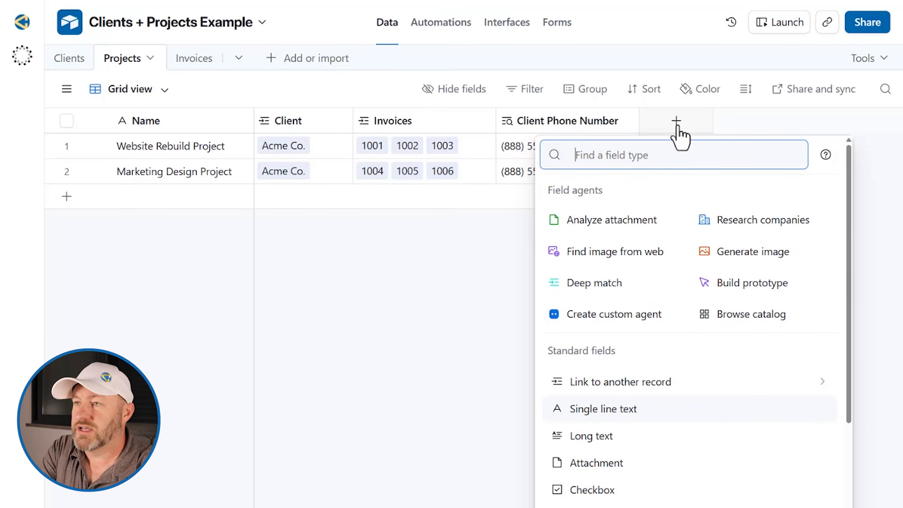
pyautogui.write('loo')
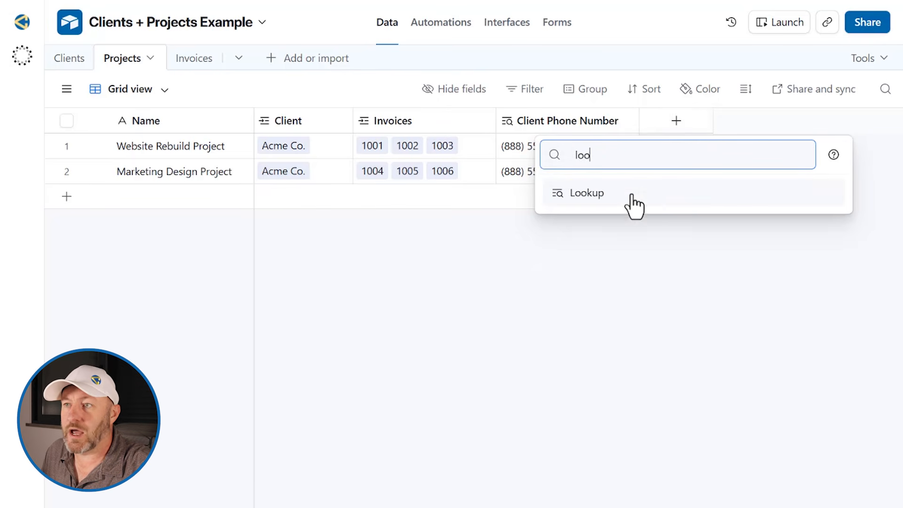
pyautogui.click(634, 204)
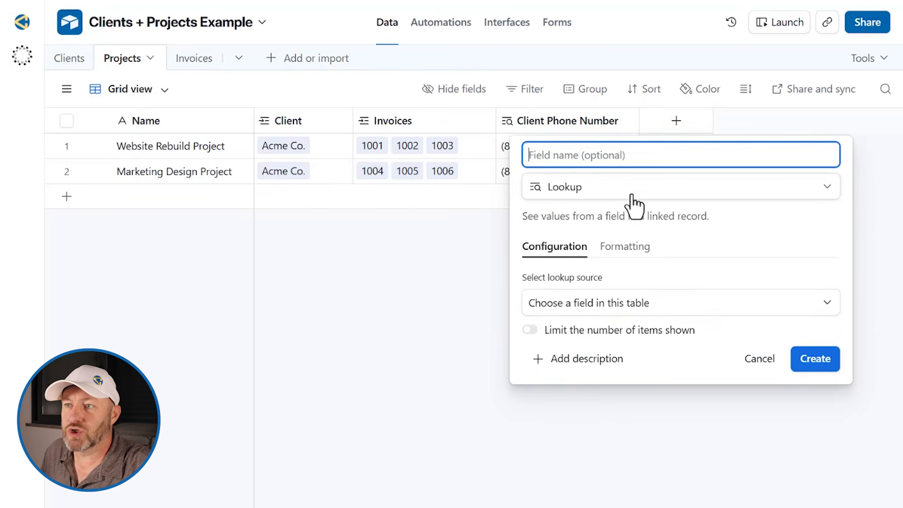
pyautogui.click(615, 311)
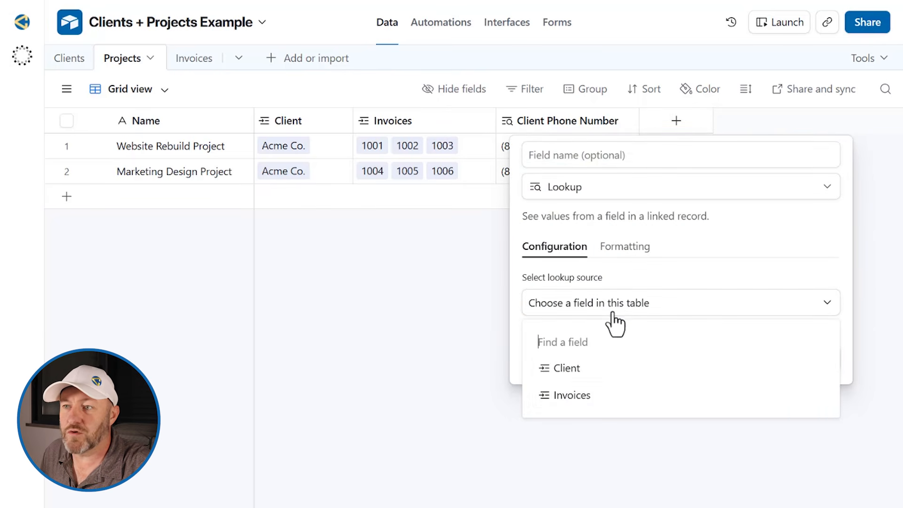
pyautogui.click(579, 403)
pyautogui.click(598, 358)
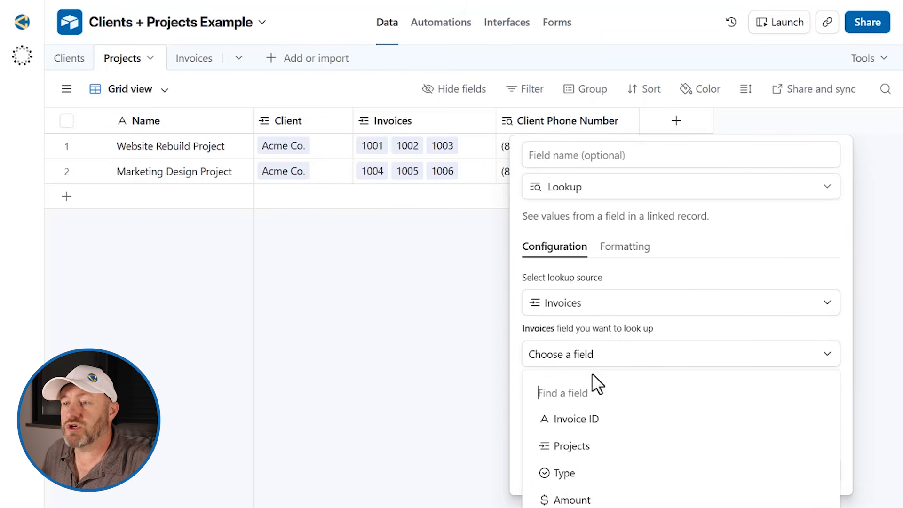
pyautogui.click(583, 499)
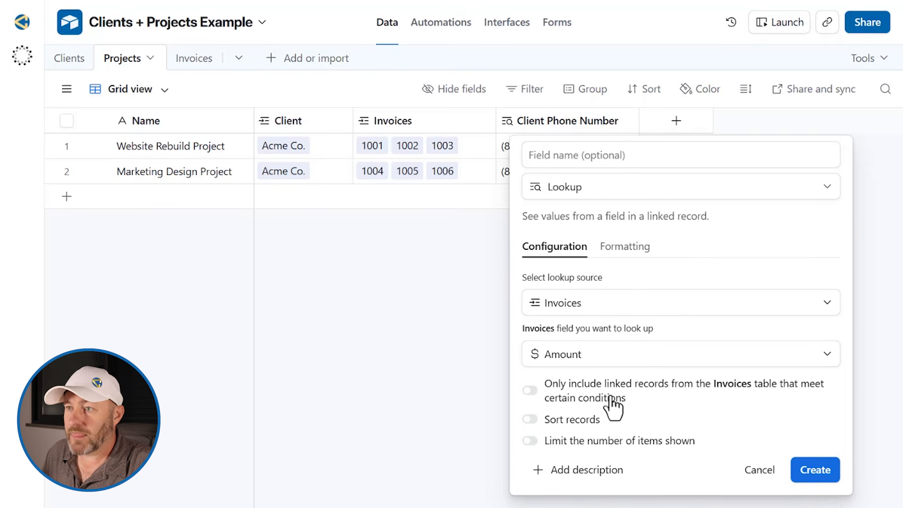
pyautogui.click(817, 469)
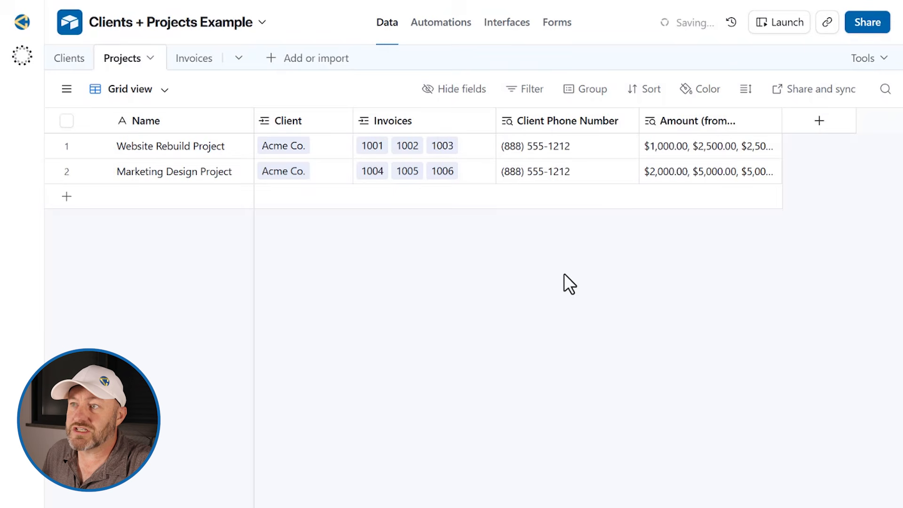
pyautogui.moveTo(780, 121); pyautogui.dragTo(833, 121)
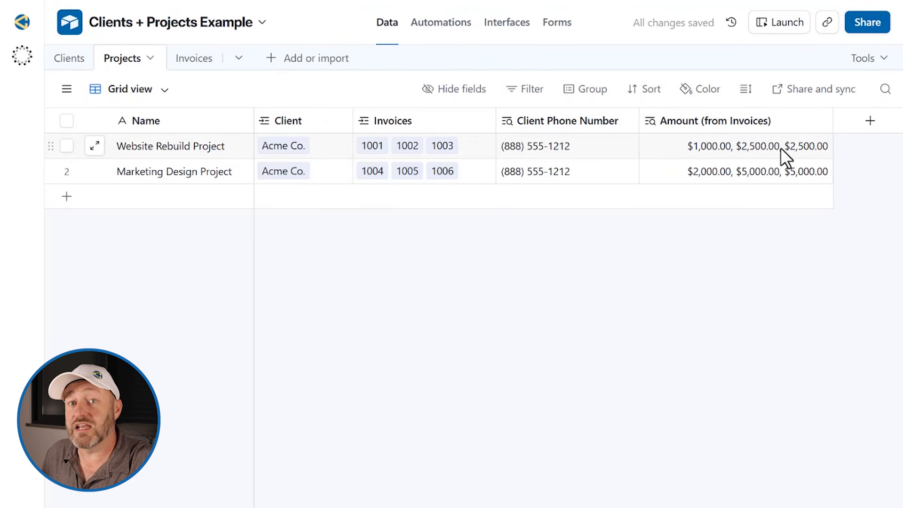
# Step: Change the type of the Amount (from Invoices) field in the Projects table to Rollup
pyautogui.click(687, 147)
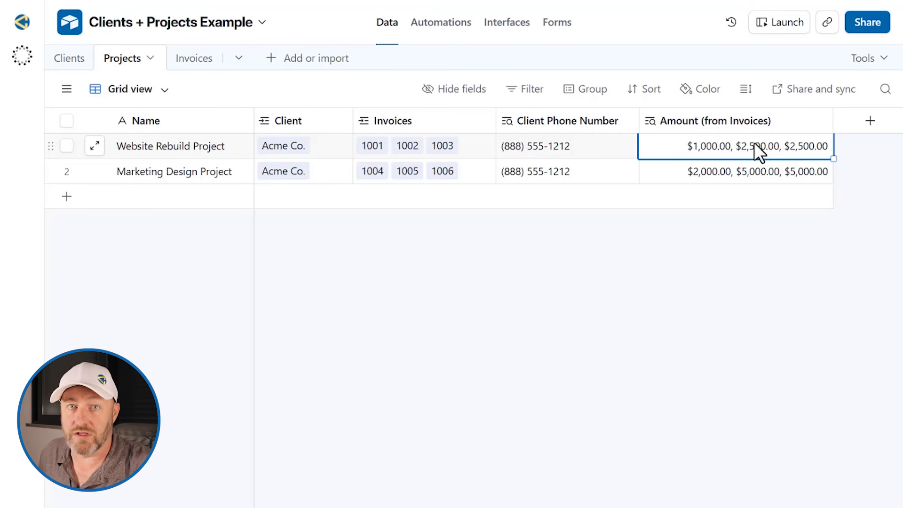
pyautogui.doubleClick(756, 123)
pyautogui.click(687, 196)
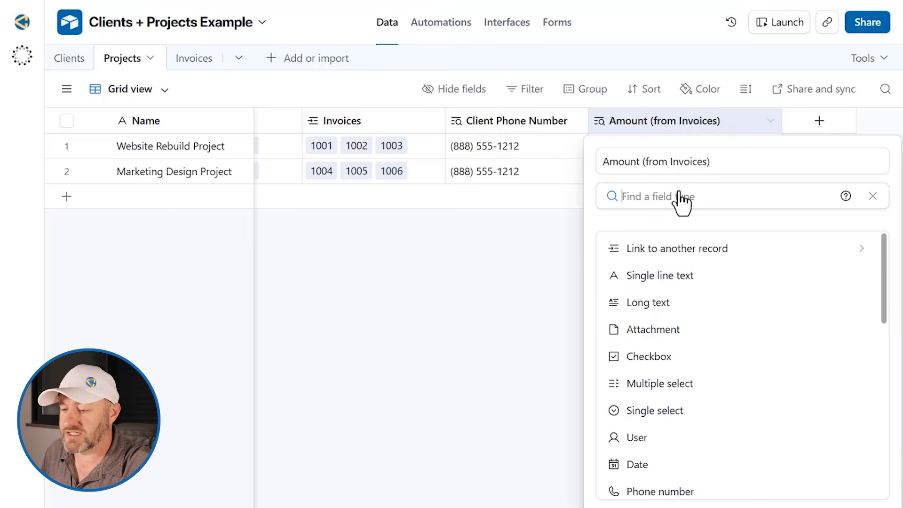
pyautogui.write('ro')
pyautogui.click(665, 247)
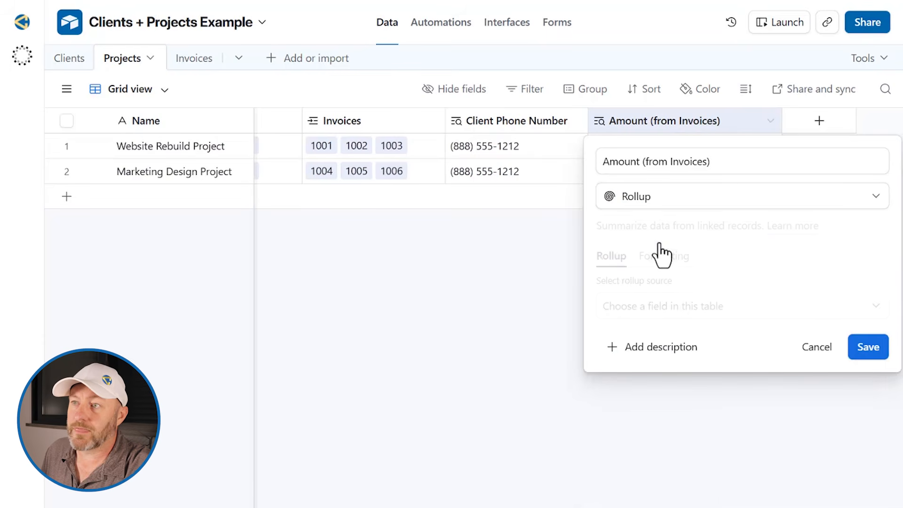
# Step: Set the rollup source to Invoices and roll up its Amount field with the SUM(values) formula
pyautogui.click(687, 316)
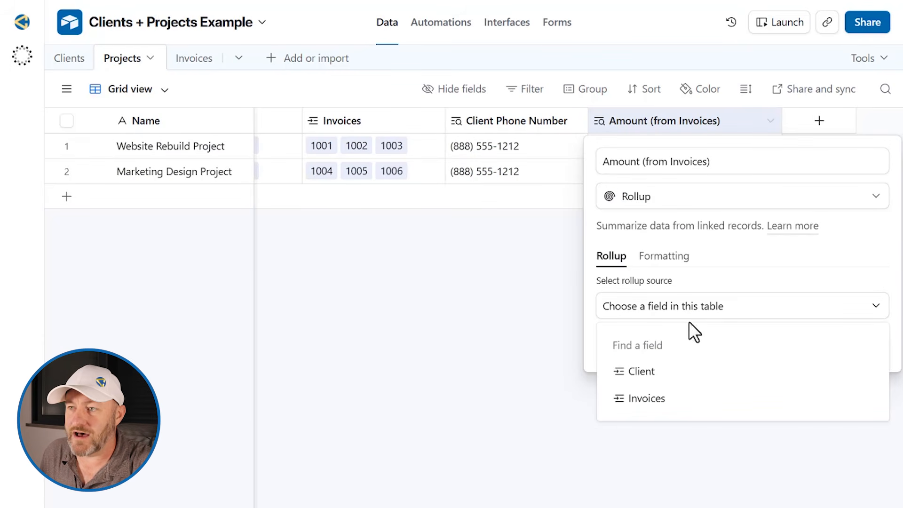
pyautogui.click(680, 399)
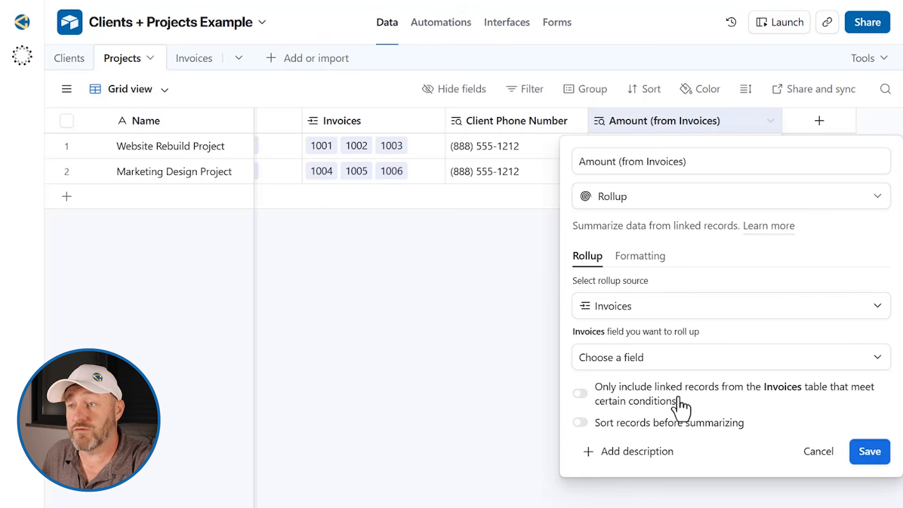
pyautogui.click(678, 364)
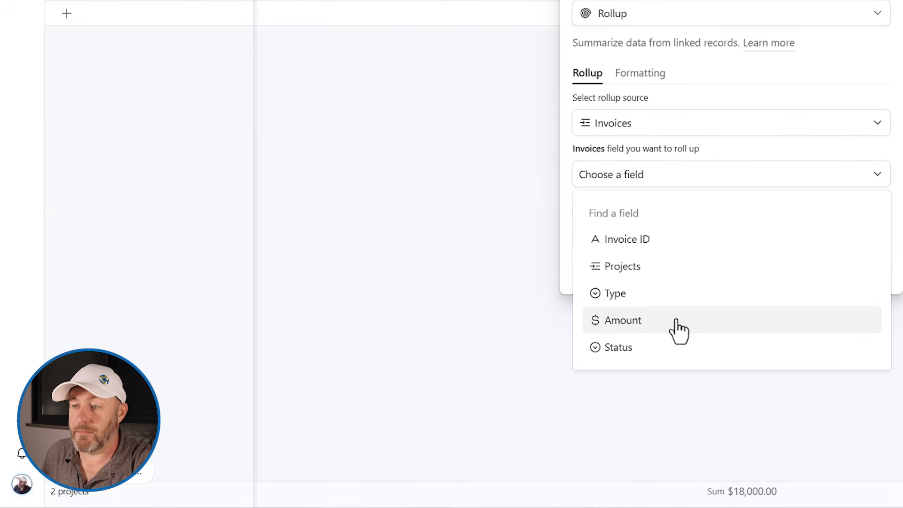
pyautogui.click(679, 330)
pyautogui.click(671, 288)
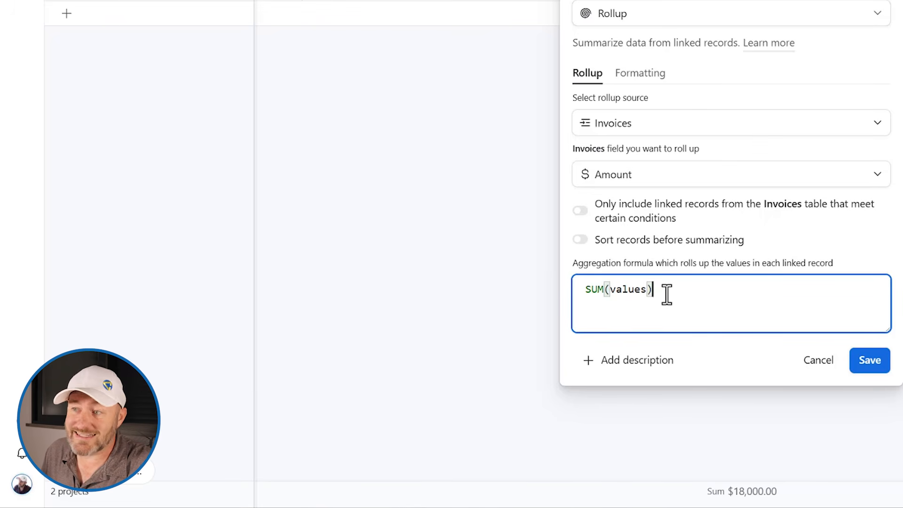
# Step: Check the rollup's formatting options, save the field, and slightly narrow the Amount (from Invoices) column
pyautogui.click(647, 79)
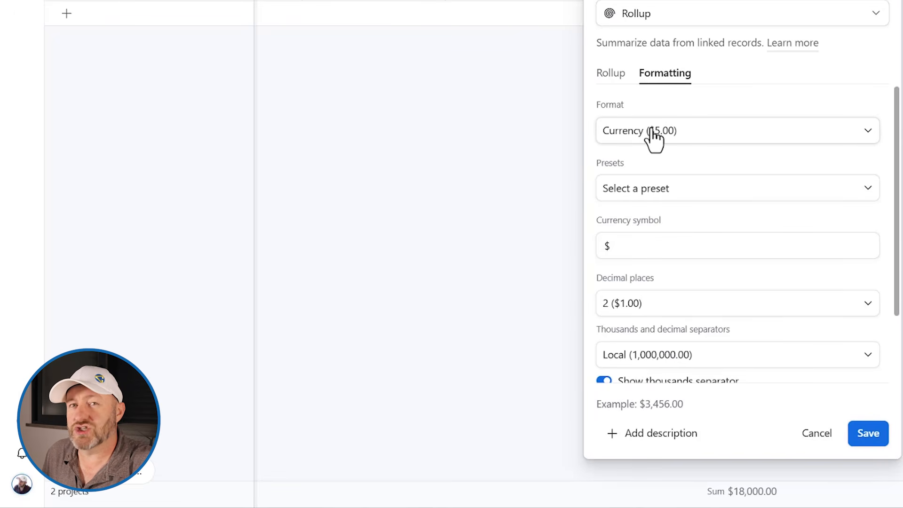
pyautogui.click(620, 76)
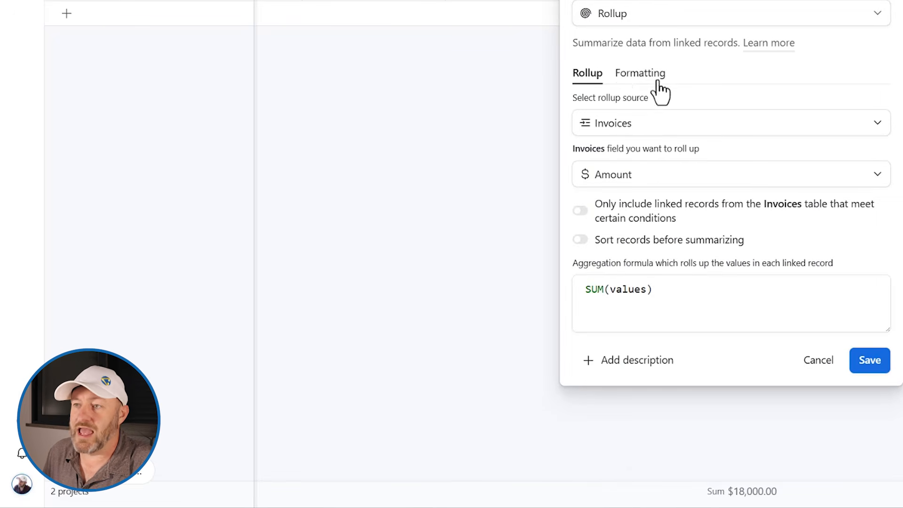
pyautogui.click(870, 367)
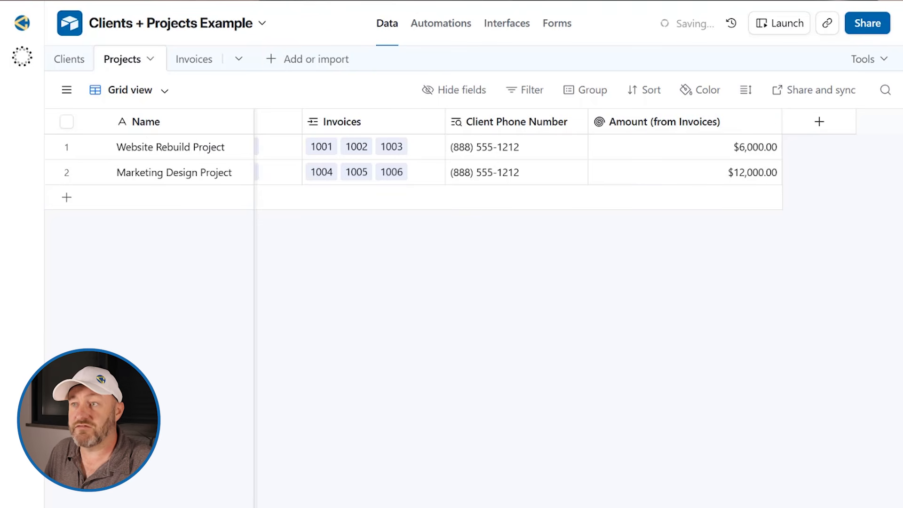
pyautogui.moveTo(777, 118); pyautogui.dragTo(755, 118)
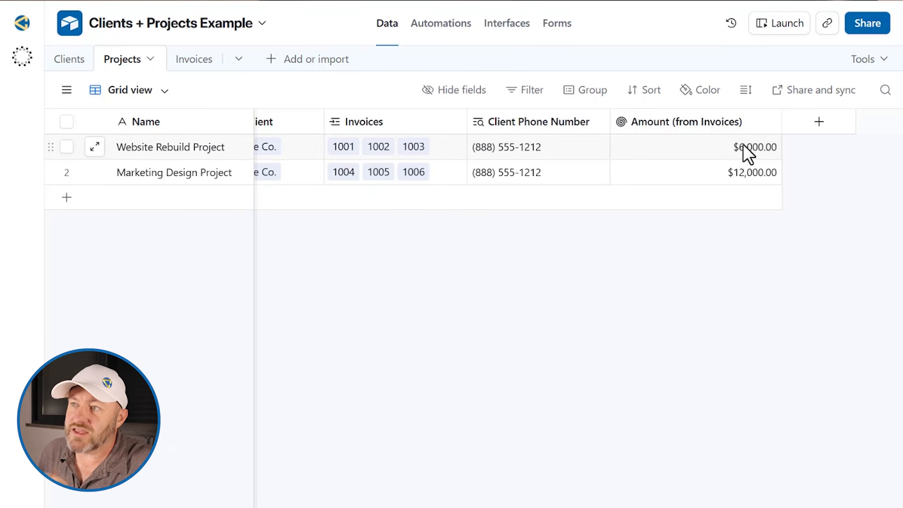
# Step: Start a new Rollup field in the Clients table and name it LTV
pyautogui.click(69, 59)
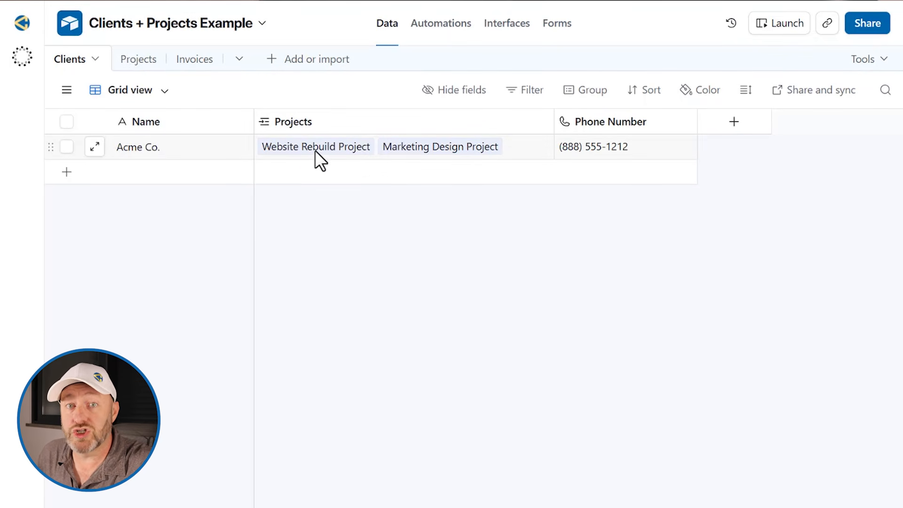
pyautogui.click(735, 123)
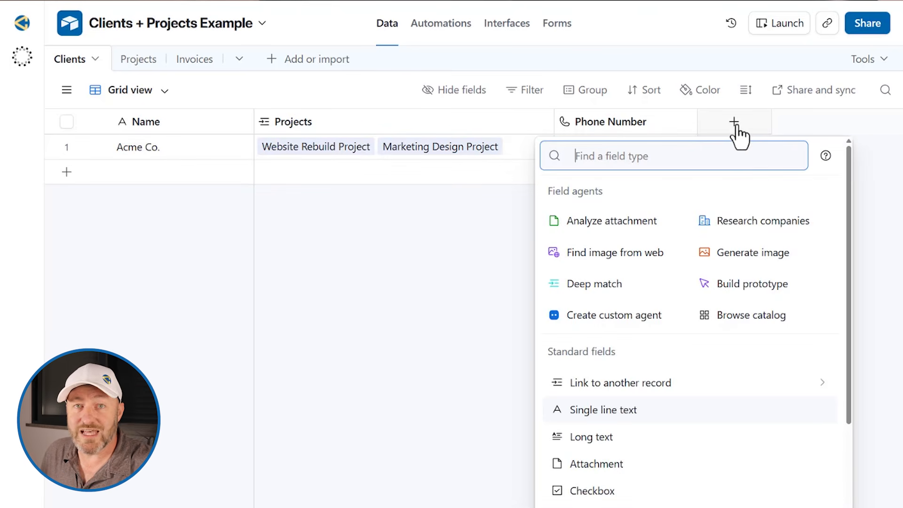
pyautogui.write('roll')
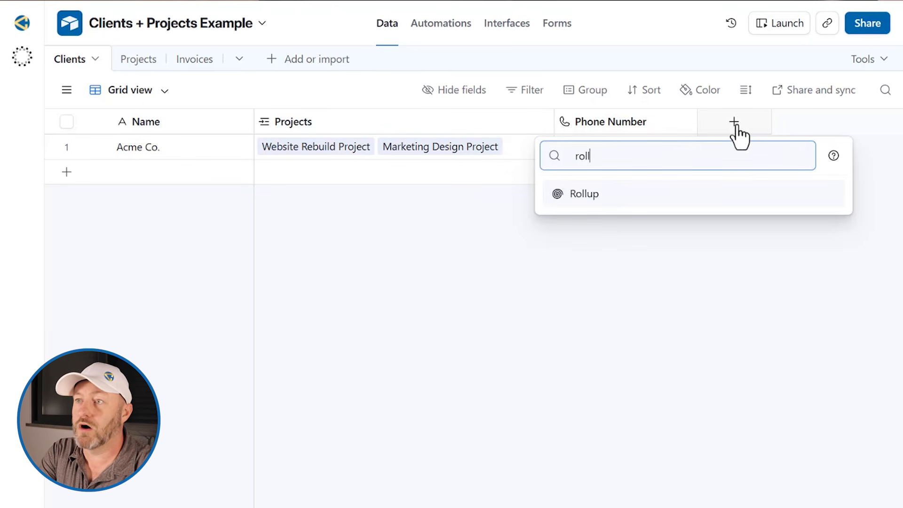
pyautogui.press('Return')
pyautogui.write('LTV')
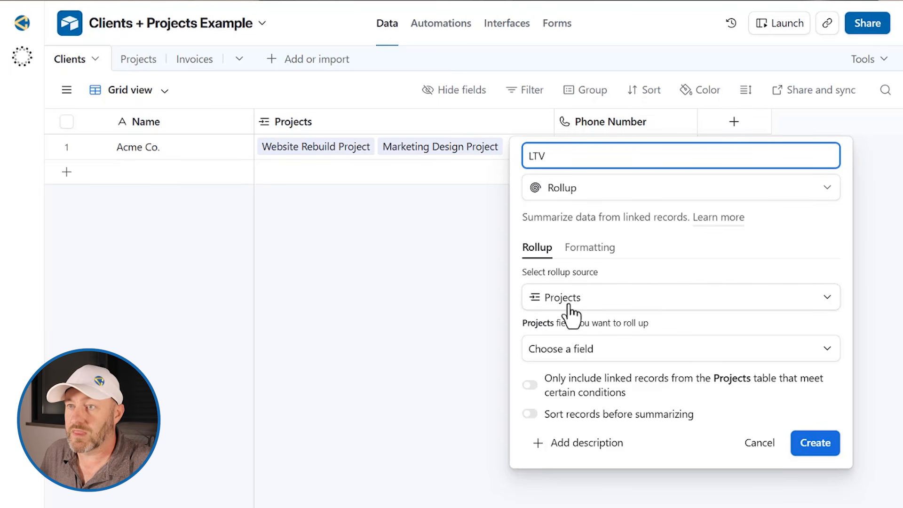
# Step: Roll up Amount (from Invoices) from the linked Projects with SUM(values), and create the LTV field
pyautogui.click(559, 349)
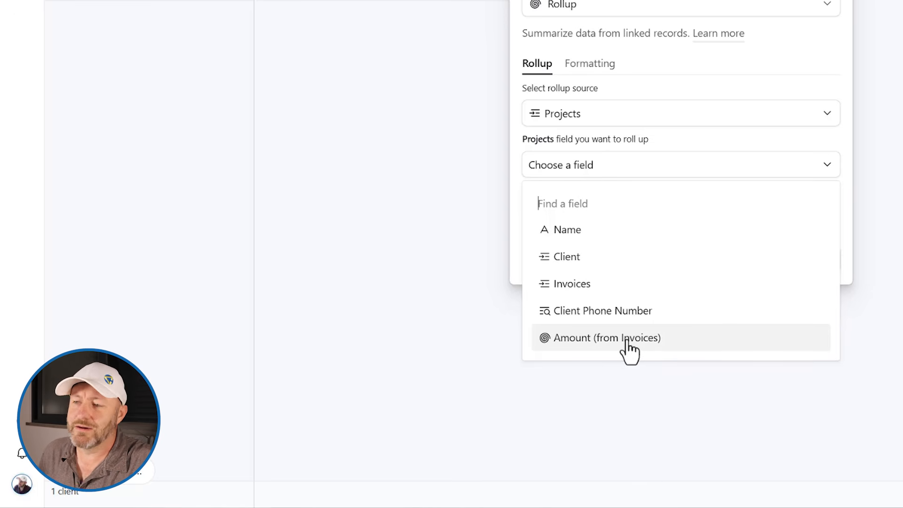
pyautogui.click(629, 350)
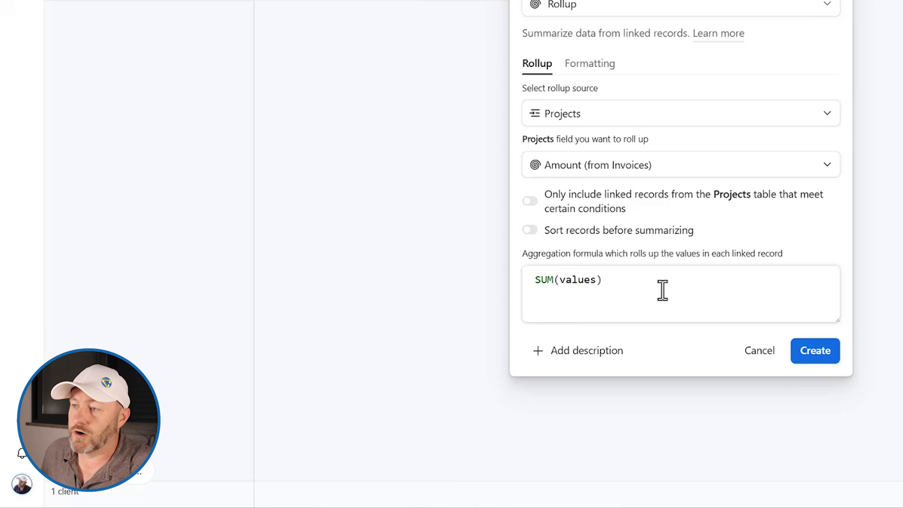
pyautogui.click(828, 358)
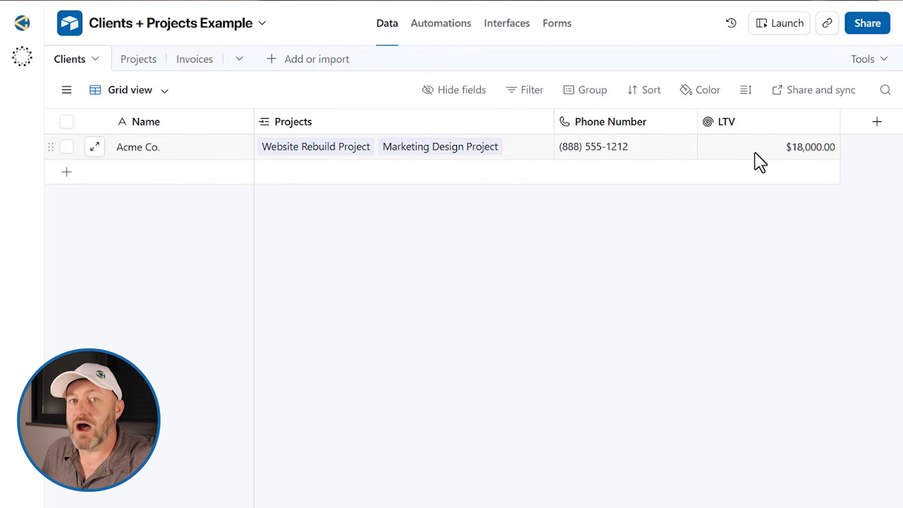
# Step: Compare the invoice totals per project in the Projects table with the client's LTV in the Clients table
pyautogui.click(137, 60)
pyautogui.click(711, 174)
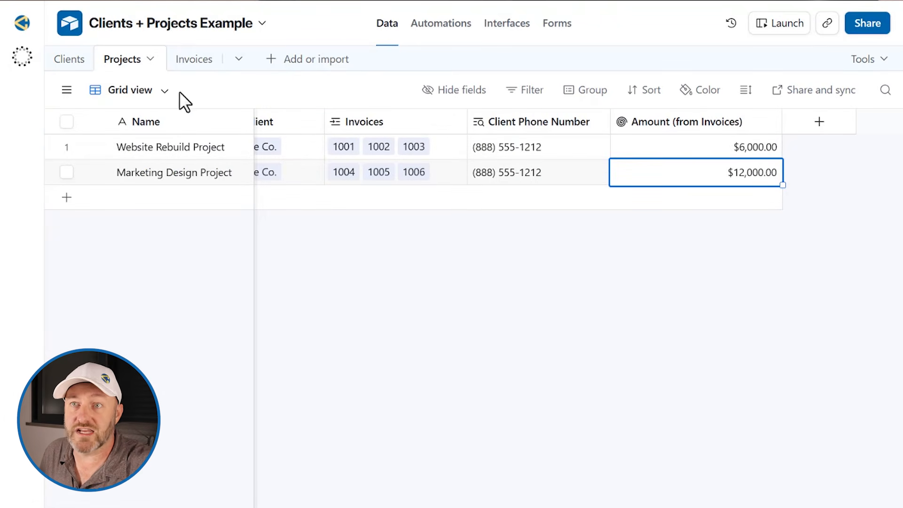
pyautogui.click(66, 59)
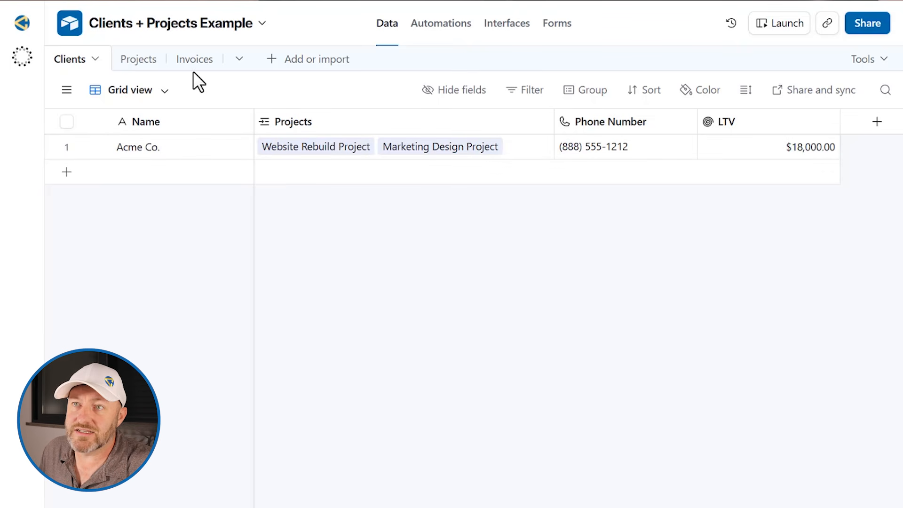
# Step: Narrow the Amount (from Invoices) column in the Projects table so its heading wraps onto two lines
pyautogui.click(143, 61)
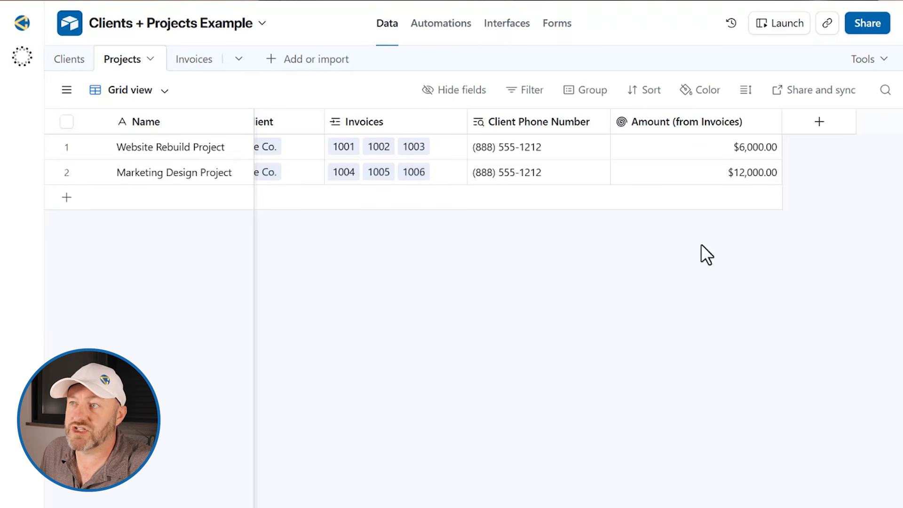
pyautogui.moveTo(780, 124); pyautogui.dragTo(739, 131)
pyautogui.doubleClick(739, 131)
# Step: Start an unnamed Rollup field in the Projects table that sums Amount from the linked Invoices with SUM(values)
pyautogui.click(789, 141)
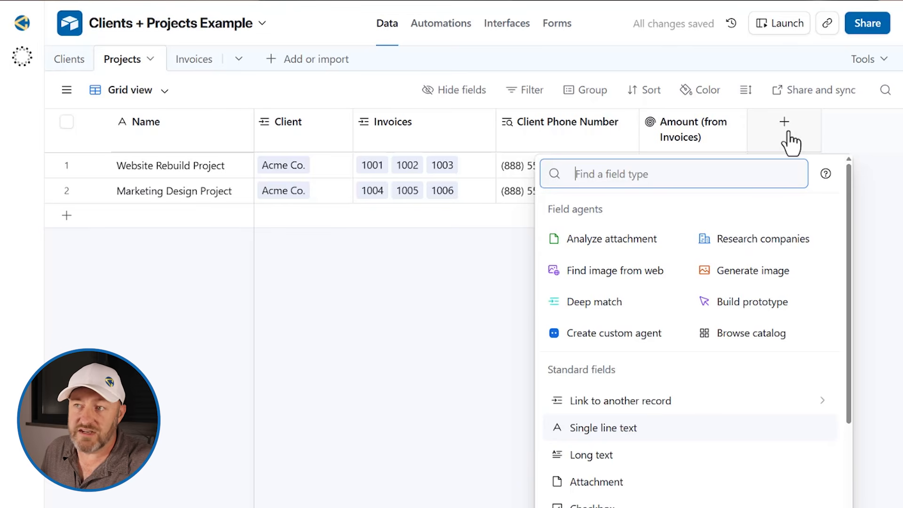
pyautogui.write('rol')
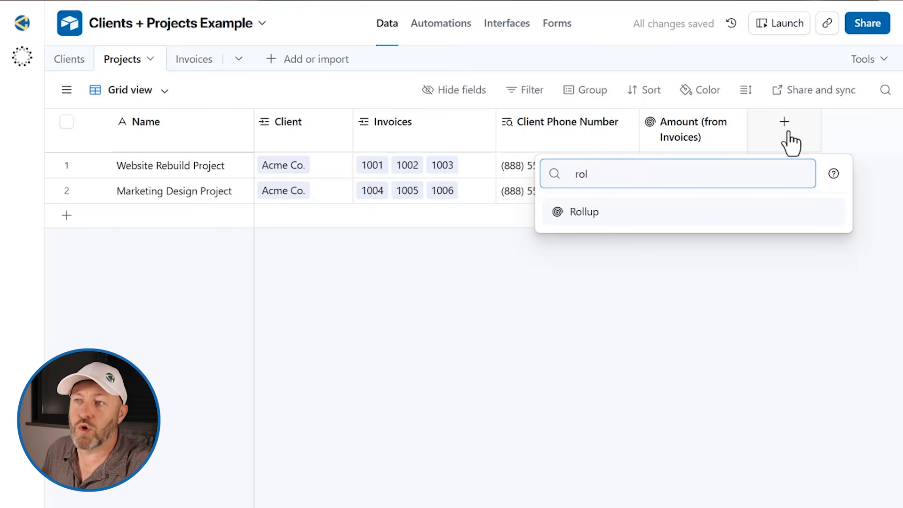
pyautogui.click(651, 219)
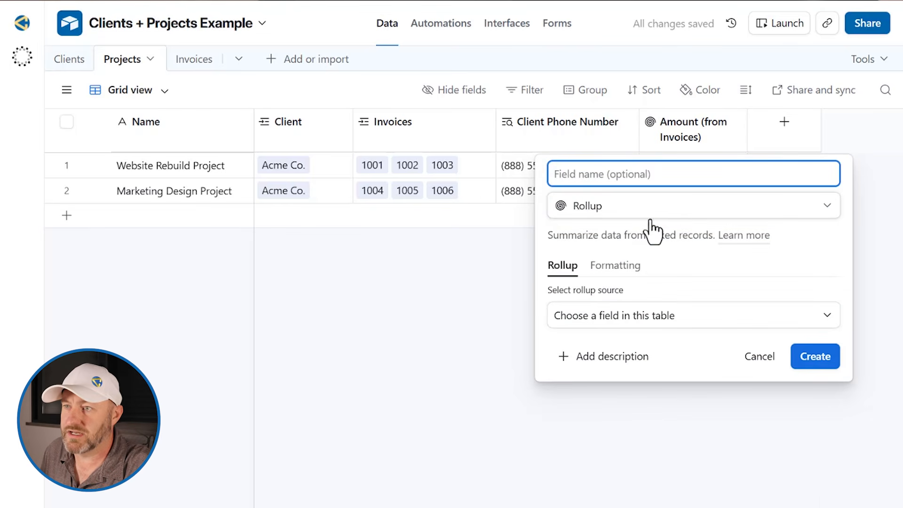
pyautogui.click(628, 325)
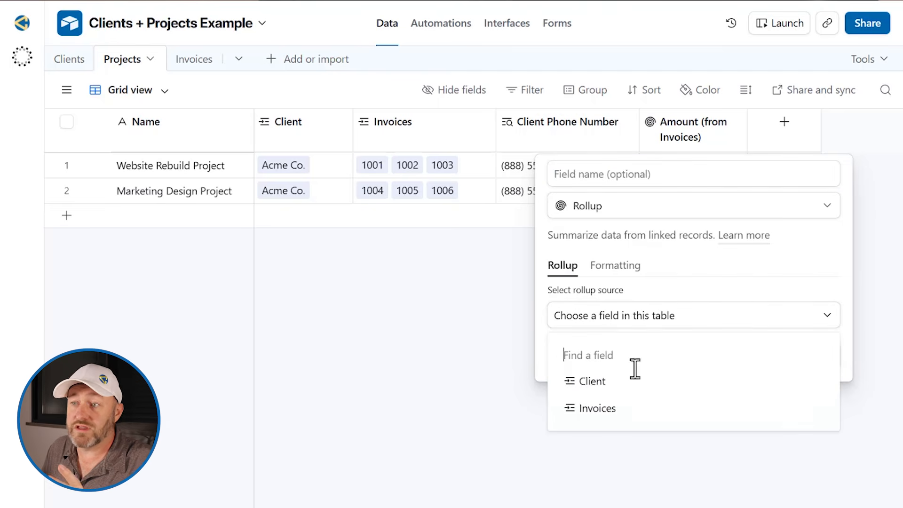
pyautogui.click(631, 417)
pyautogui.click(635, 353)
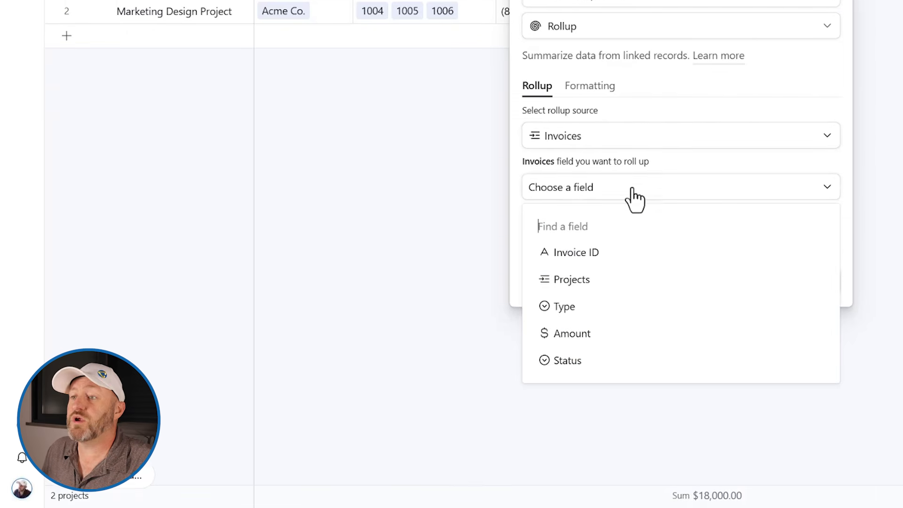
pyautogui.click(614, 335)
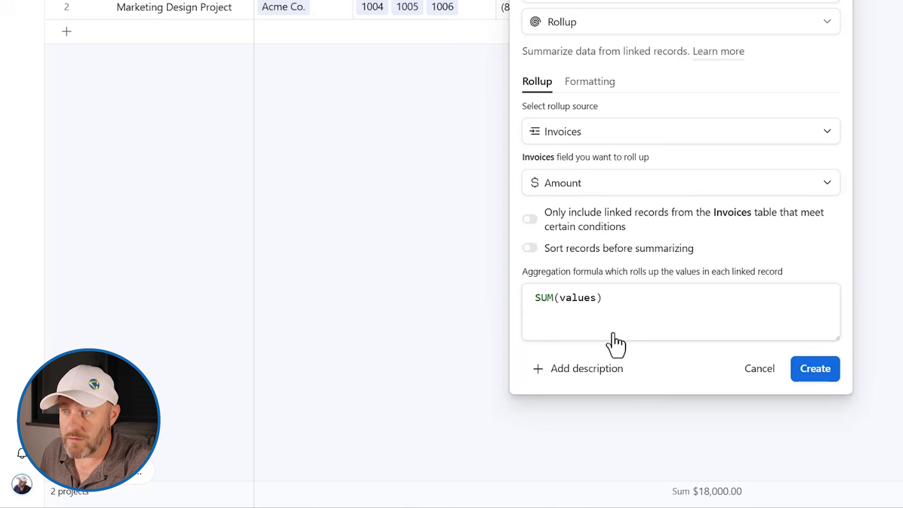
pyautogui.click(616, 302)
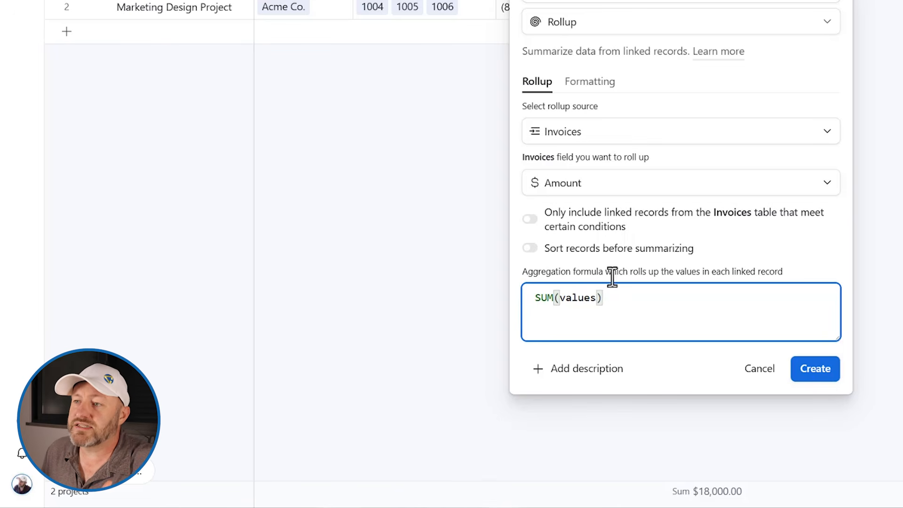
# Step: Limit the rollup to linked invoices where Status is Paid
pyautogui.click(575, 229)
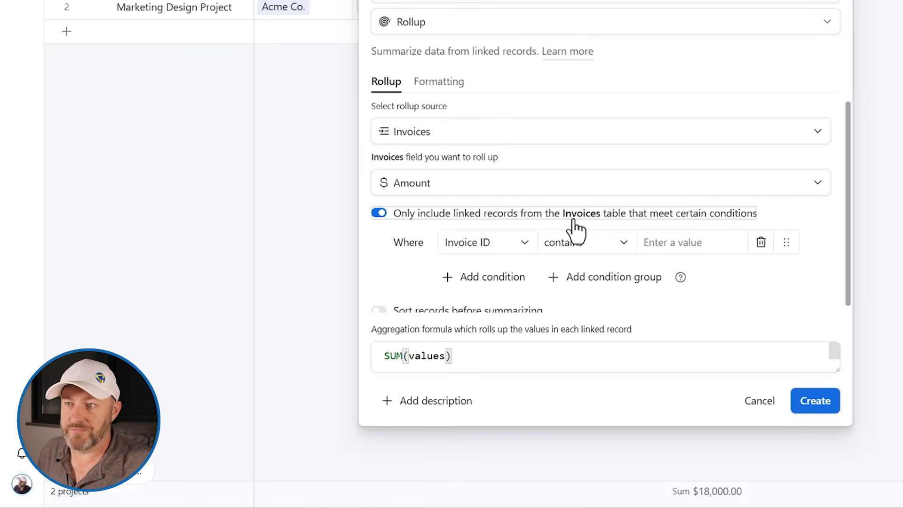
pyautogui.click(491, 239)
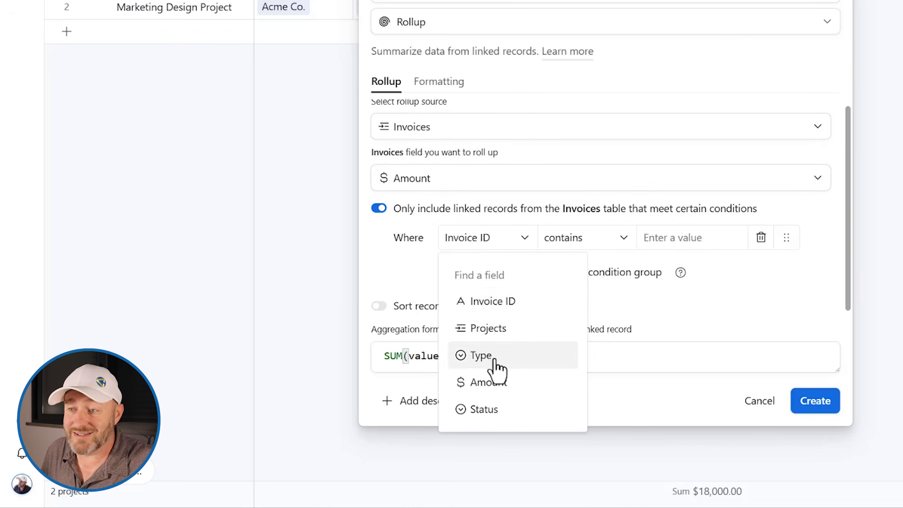
pyautogui.click(498, 410)
pyautogui.click(591, 240)
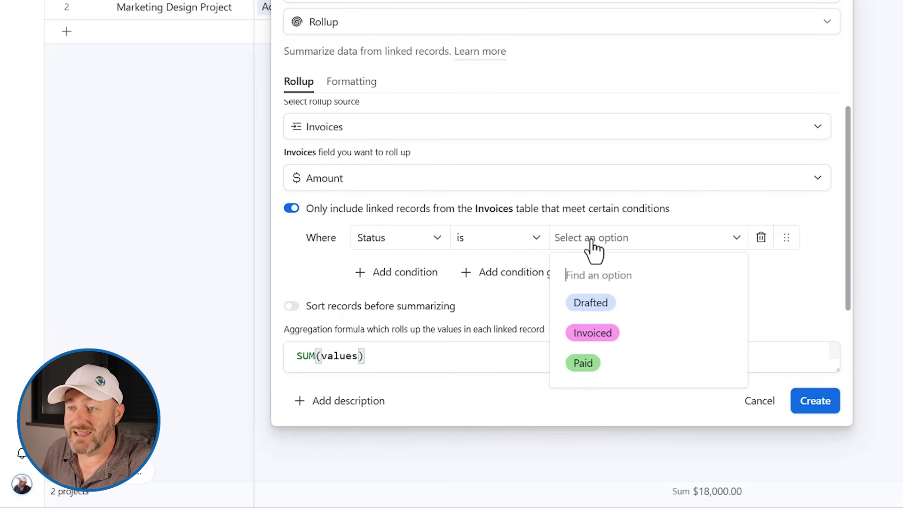
pyautogui.click(587, 368)
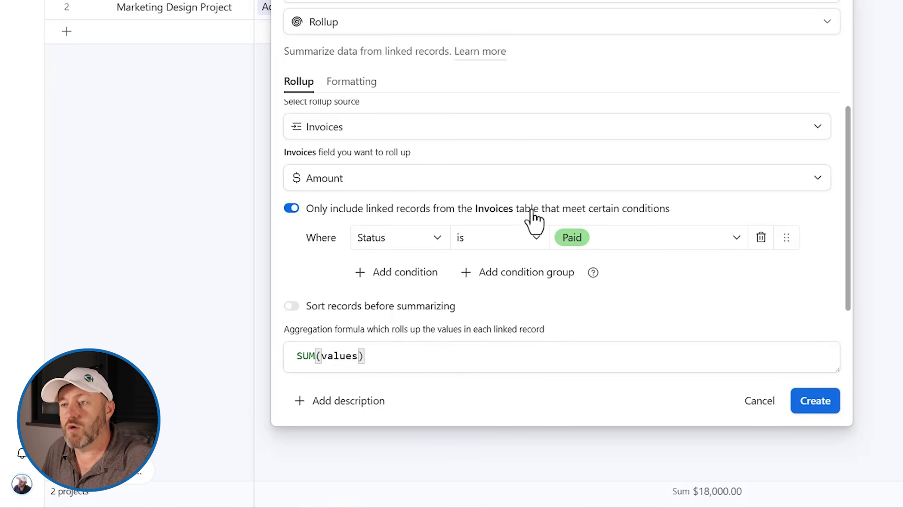
# Step: Create the filtered rollup field and slightly narrow both amount rollup columns in the Projects table
pyautogui.click(816, 407)
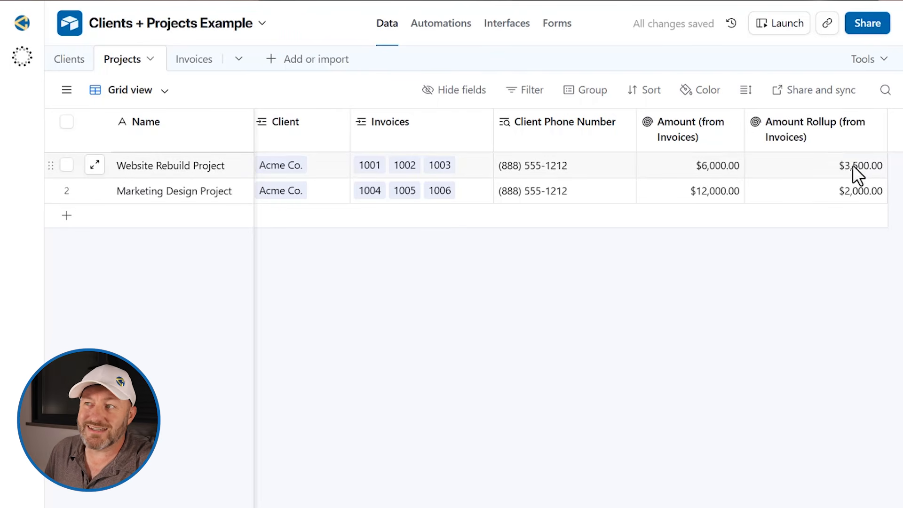
pyautogui.moveTo(887, 142); pyautogui.dragTo(878, 191)
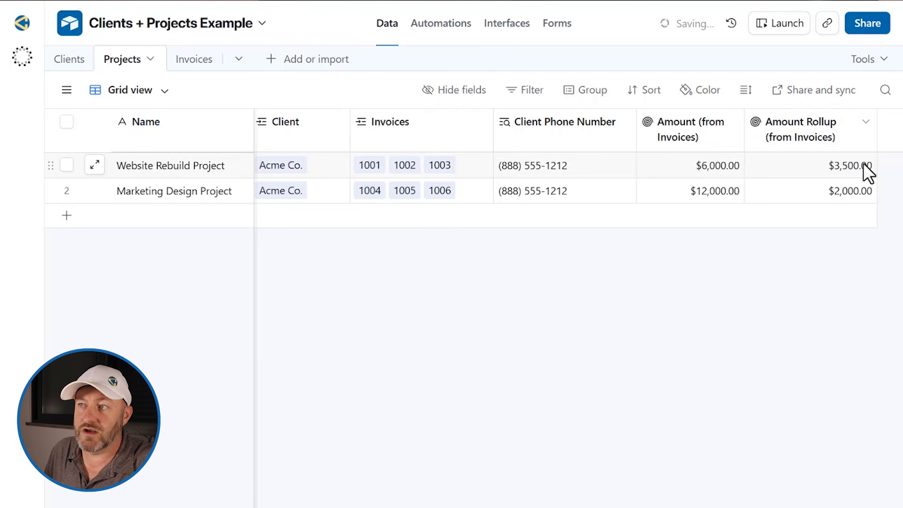
pyautogui.moveTo(743, 139)
pyautogui.mouseDown()
pyautogui.moveTo(733, 139)
pyautogui.moveTo(742, 139)
pyautogui.mouseUp()
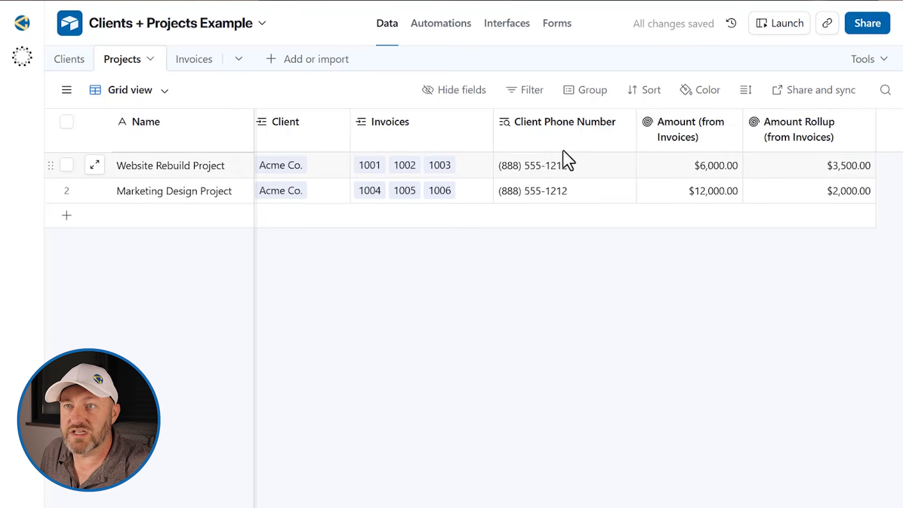
# Step: Compare the paid invoices in the Invoices table with the filtered rollup amounts of both projects
pyautogui.click(198, 60)
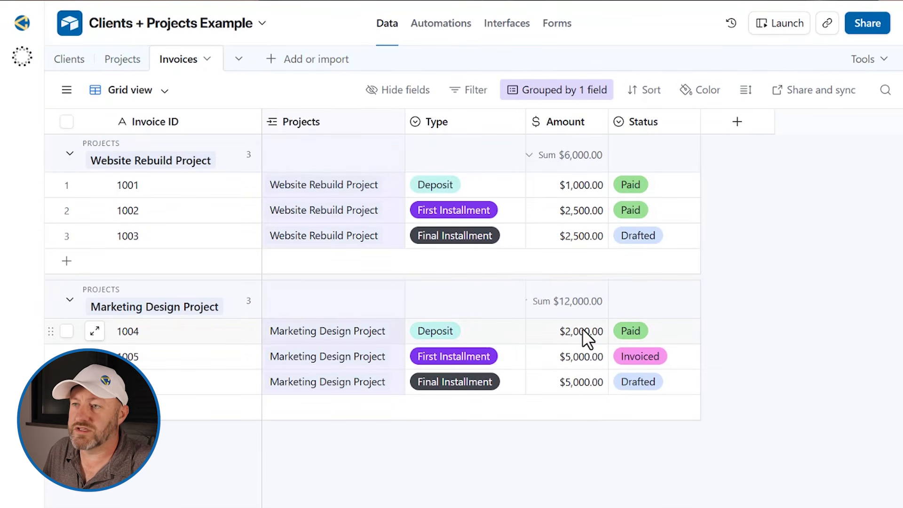
pyautogui.click(118, 61)
pyautogui.click(804, 168)
pyautogui.click(816, 204)
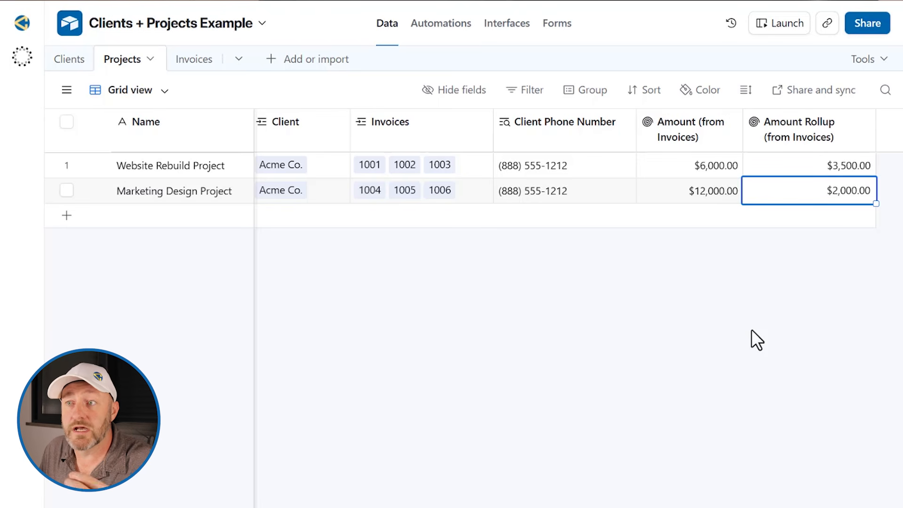
# Step: Open the settings of the Client Phone Number lookup field in the Projects table
pyautogui.doubleClick(573, 125)
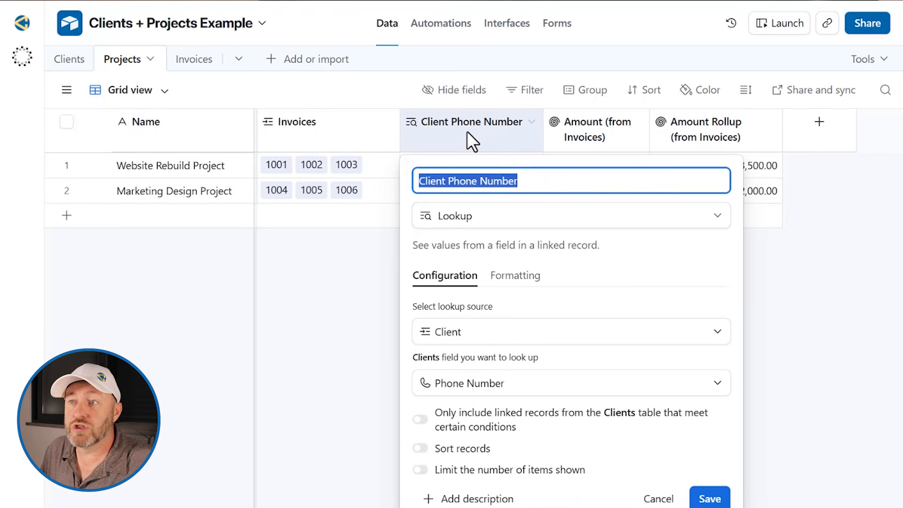